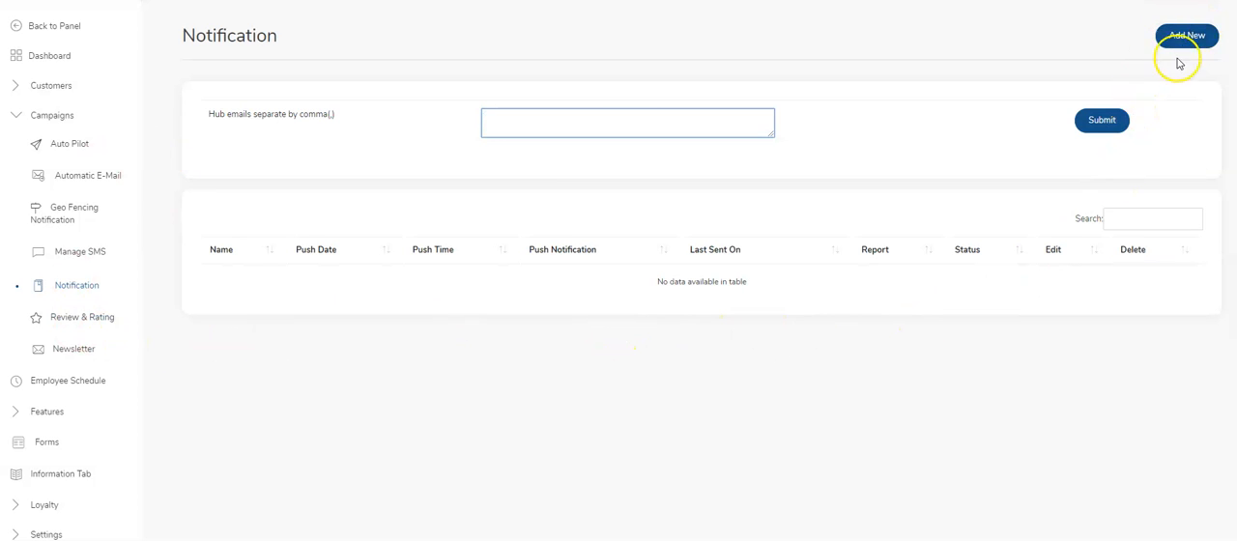
Add a new push notification and name it Demo.
{"action": "left_click", "coordinate": [1197, 34]}
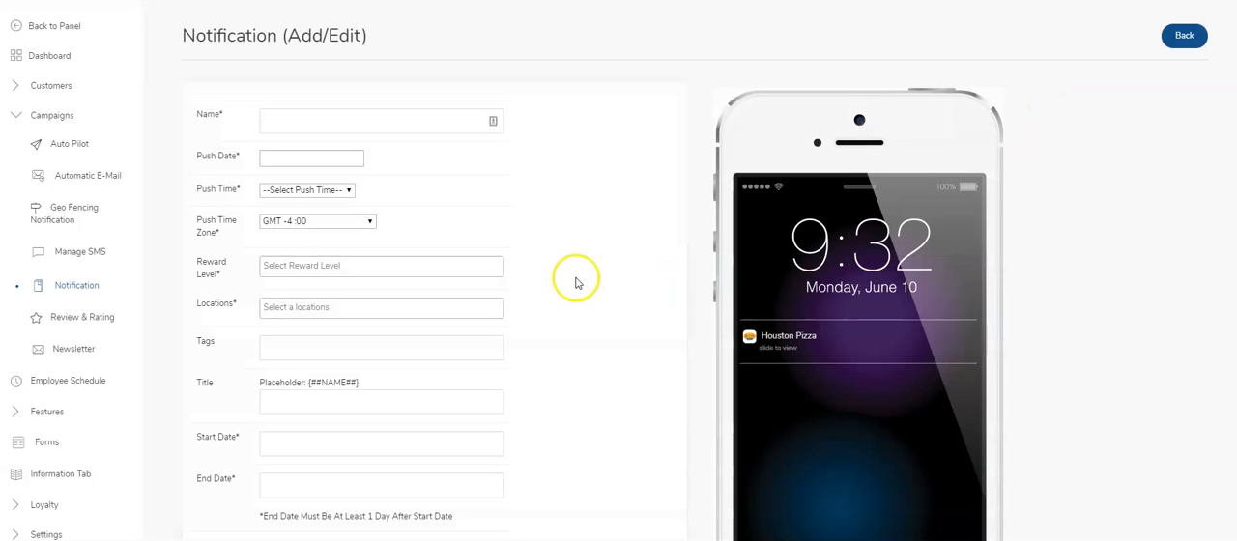
{"action": "left_click", "coordinate": [297, 123]}
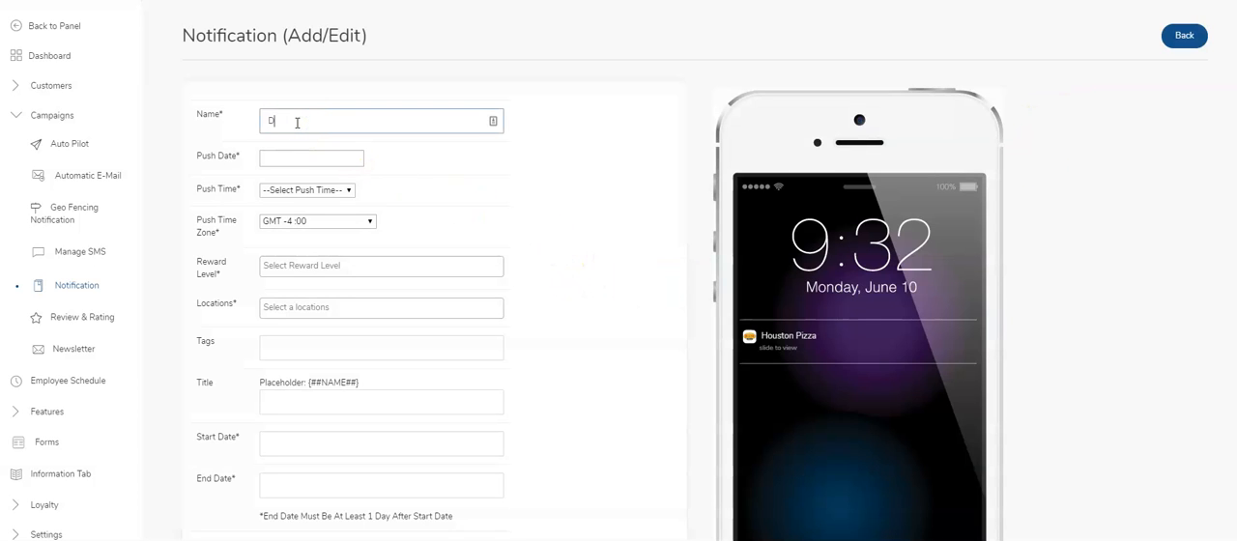
{"action": "type", "text": "Demo"}
{"action": "key", "text": "Tab"}
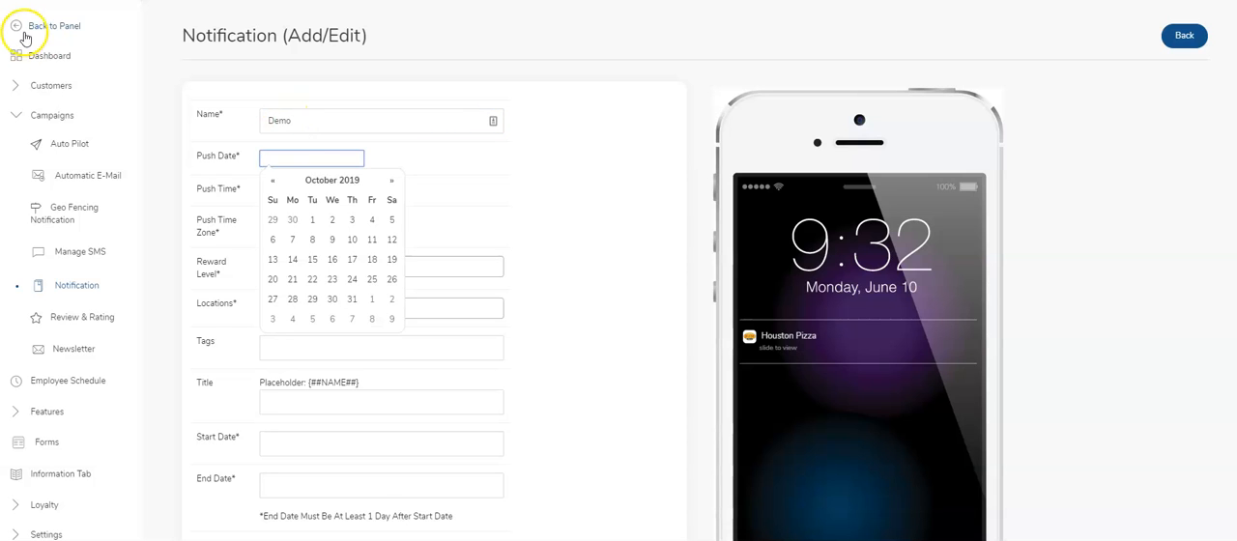
Set the push date to 2019-11-22 and the push time to 10:00.
{"action": "left_click", "coordinate": [391, 181]}
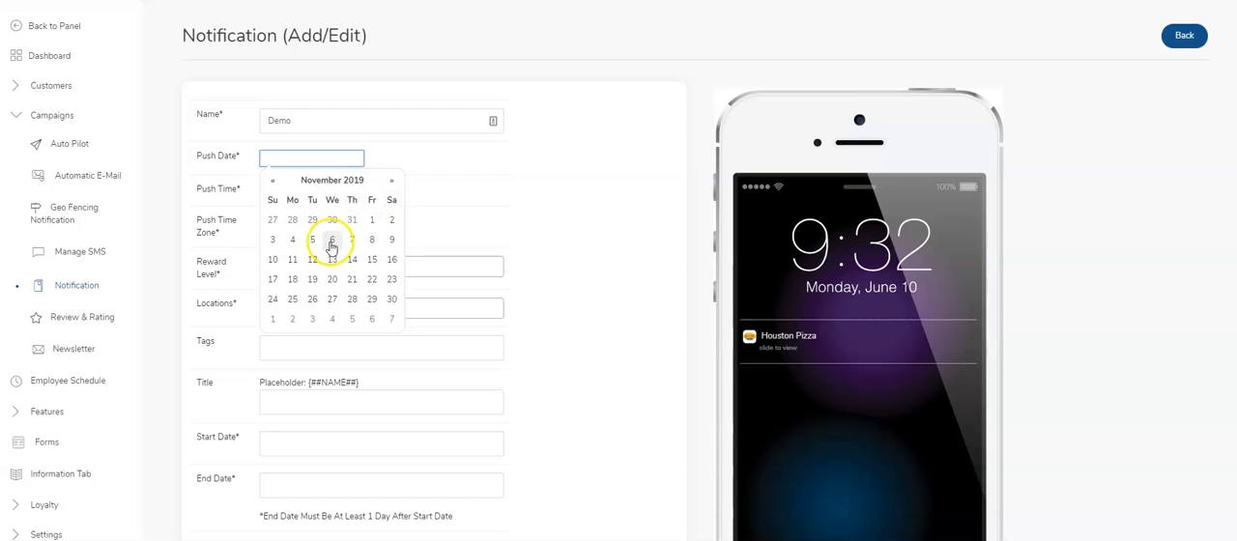
{"action": "left_click", "coordinate": [371, 279]}
{"action": "left_click", "coordinate": [430, 158]}
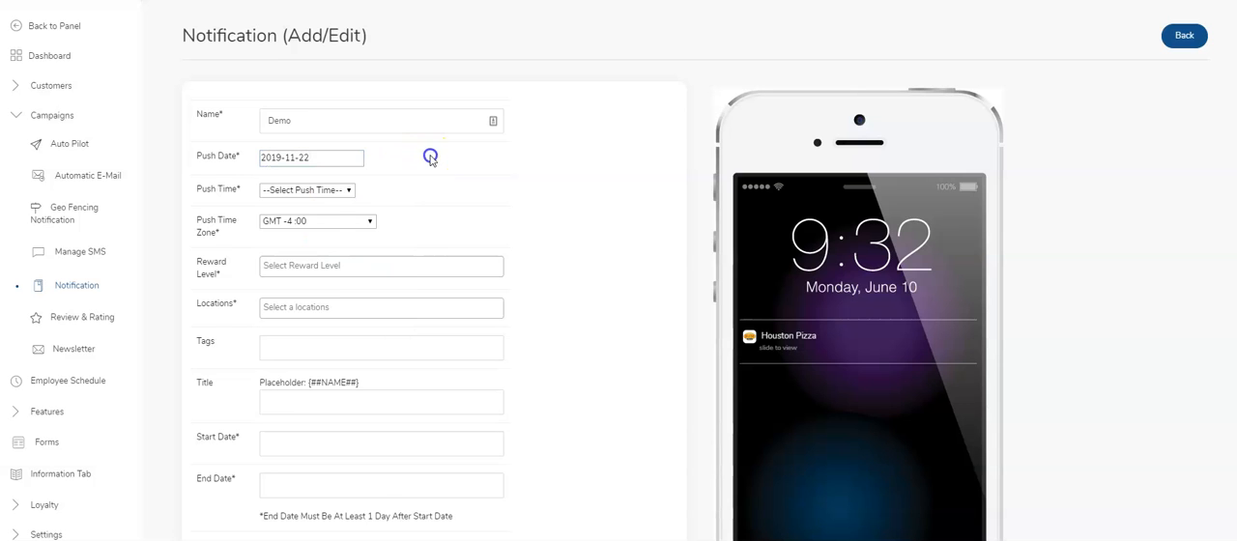
{"action": "left_click", "coordinate": [312, 192]}
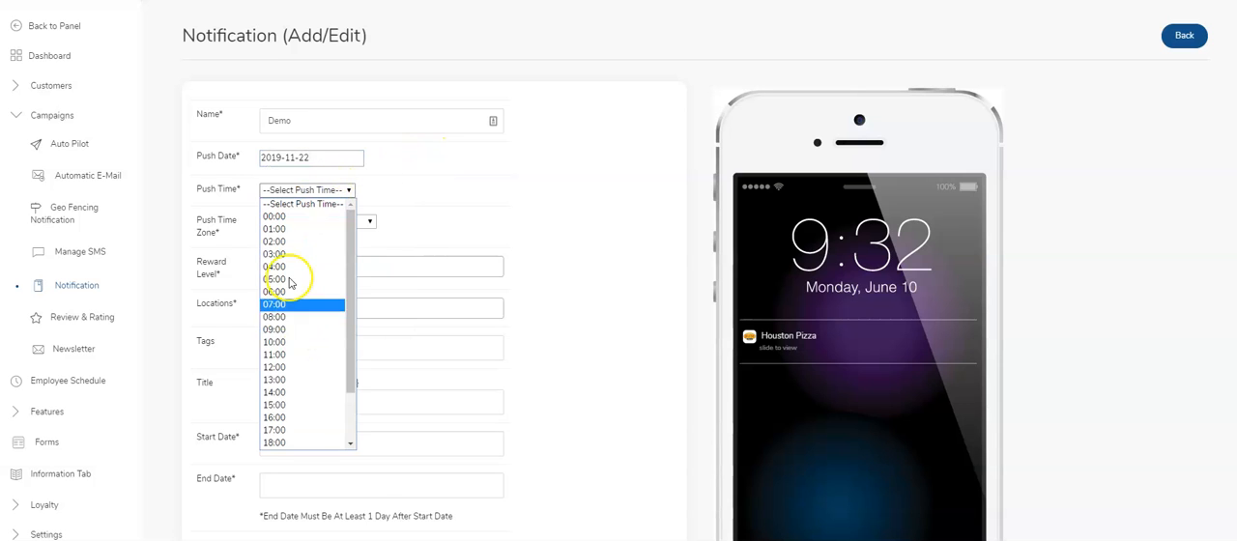
{"action": "left_click", "coordinate": [296, 343]}
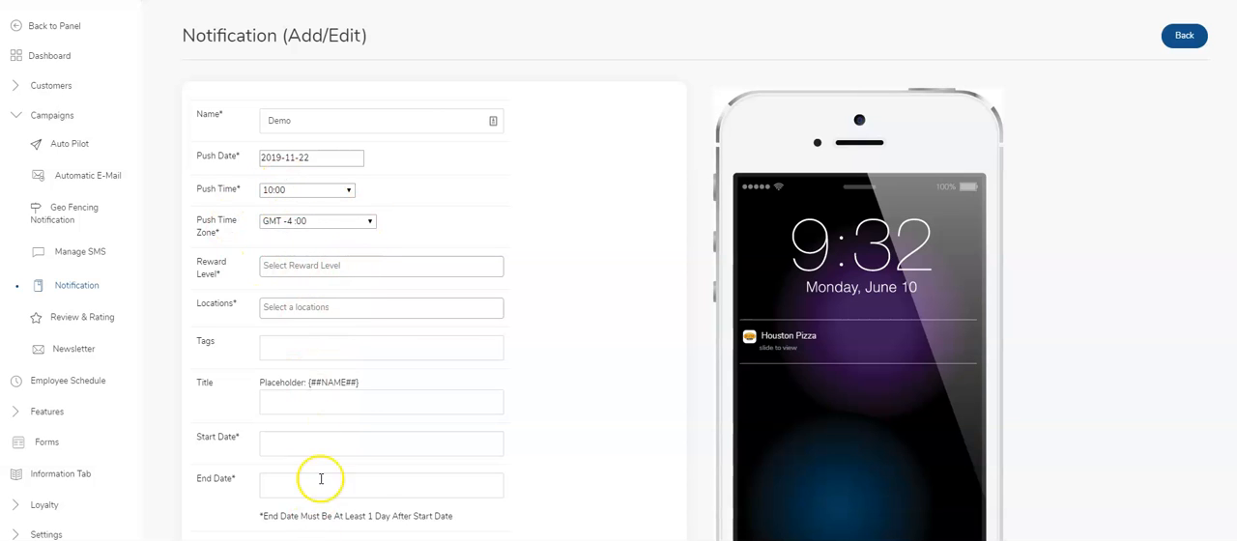
{"action": "scroll", "coordinate": [349, 251], "scroll_direction": "down", "scroll_amount": 2}
{"action": "scroll", "coordinate": [350, 242], "scroll_direction": "up", "scroll_amount": 2}
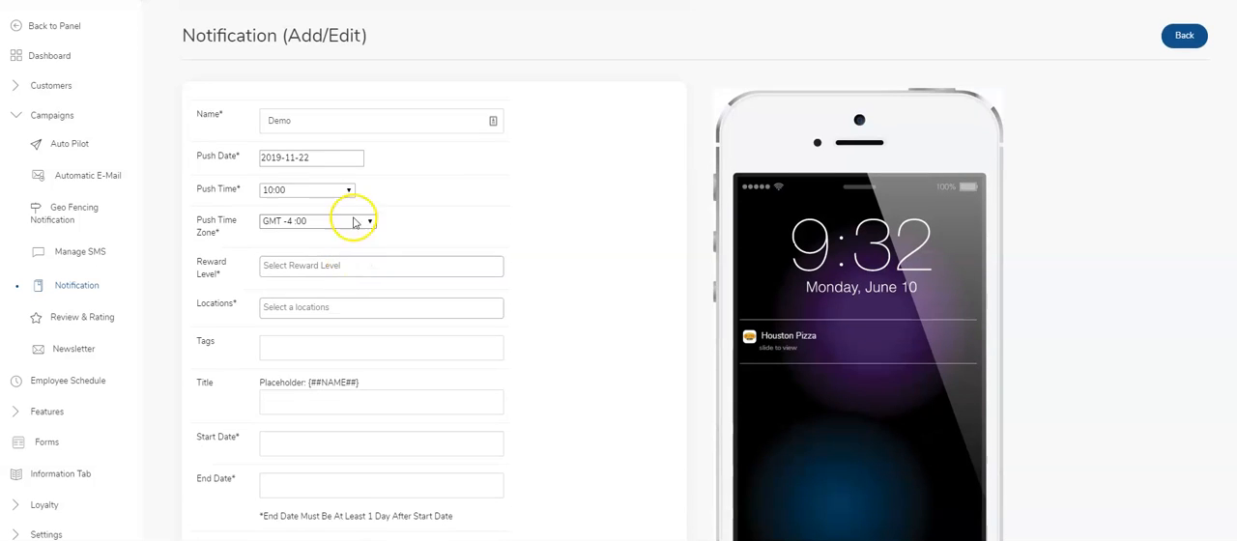
Set the notification's push date to 2019-10-31 and its push time to 03:00.
{"action": "left_click", "coordinate": [315, 159]}
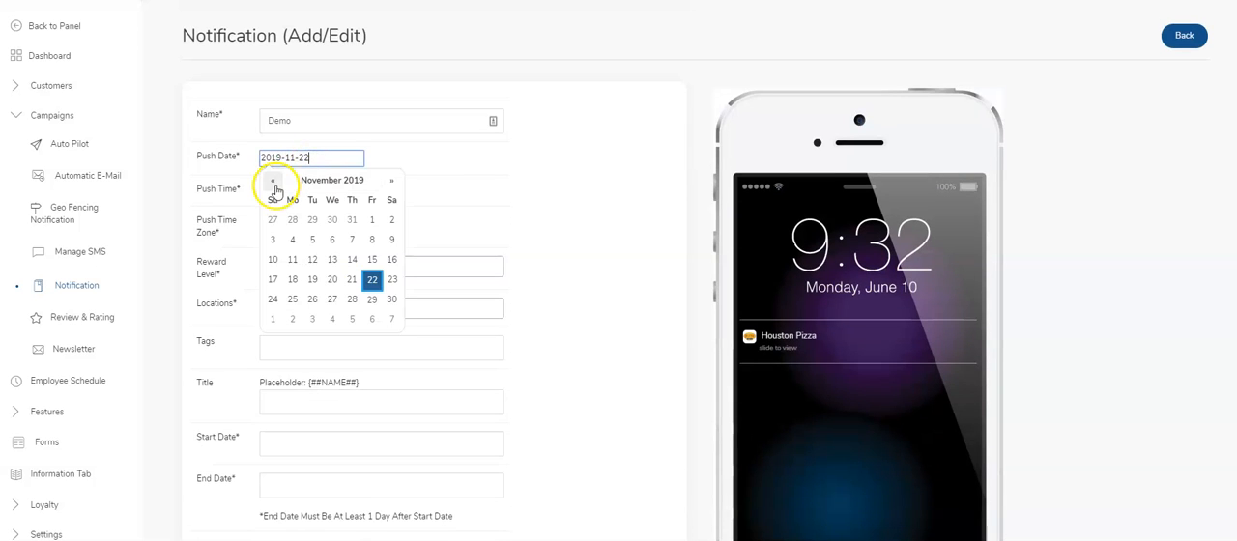
{"action": "left_click", "coordinate": [274, 182]}
{"action": "left_click", "coordinate": [352, 299]}
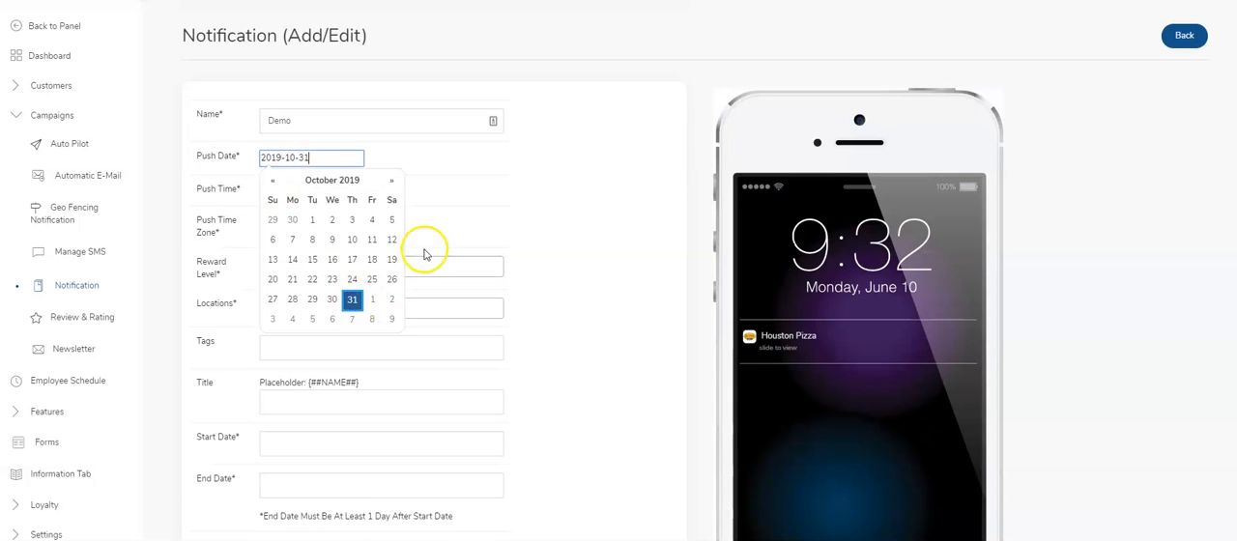
{"action": "left_click", "coordinate": [444, 207]}
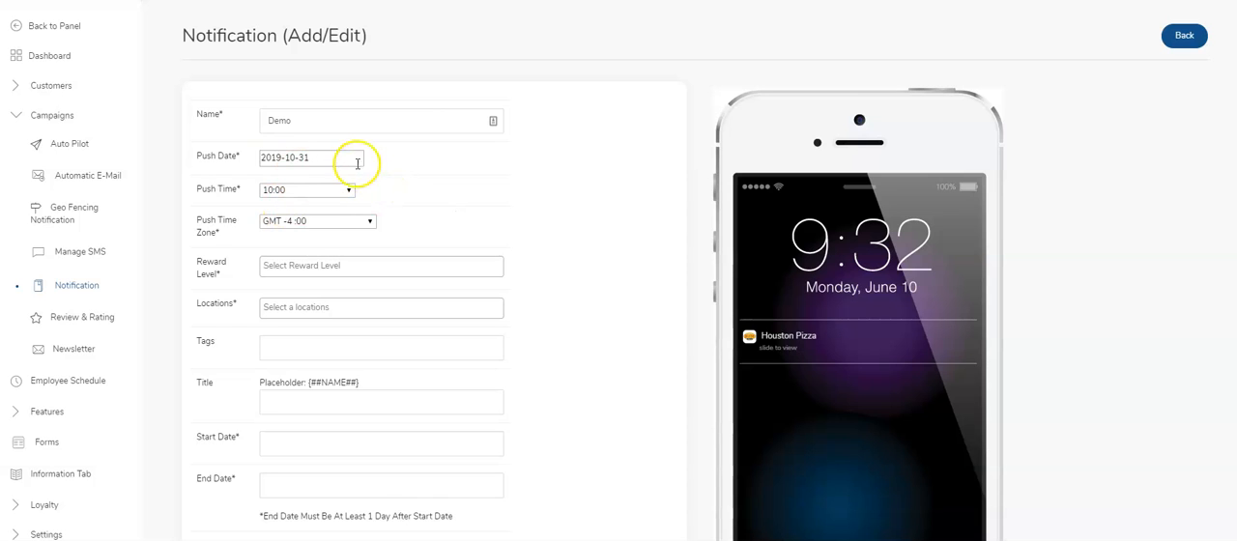
{"action": "left_click", "coordinate": [303, 190]}
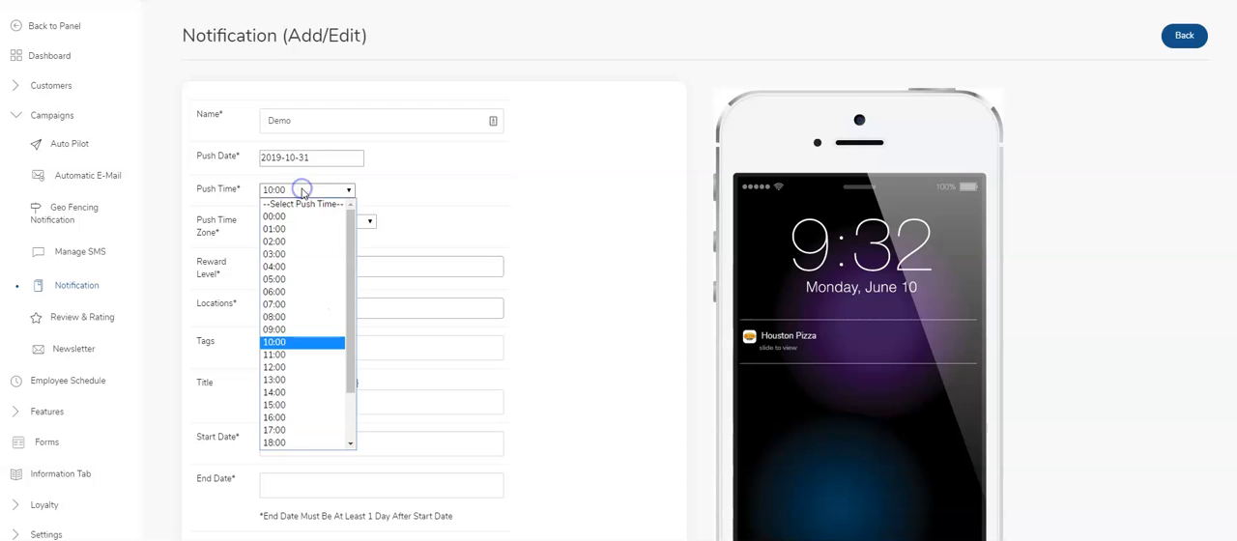
{"action": "left_click", "coordinate": [295, 253]}
Target all reward levels and all locations with the notification.
{"action": "scroll", "coordinate": [439, 210], "scroll_direction": "down", "scroll_amount": 2}
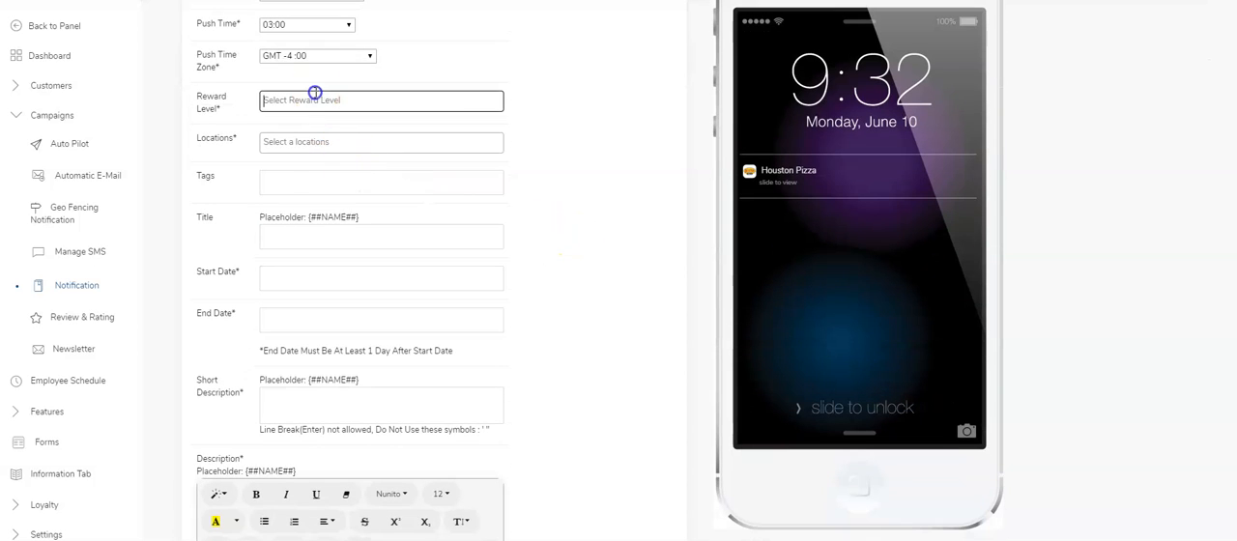
{"action": "left_click", "coordinate": [312, 96]}
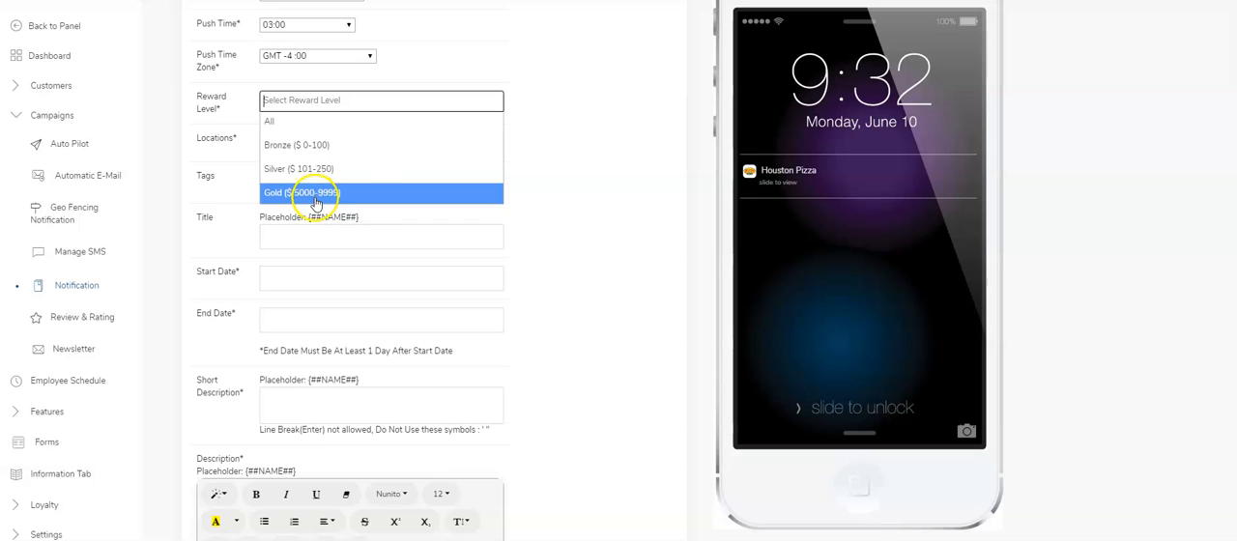
{"action": "left_click", "coordinate": [286, 120]}
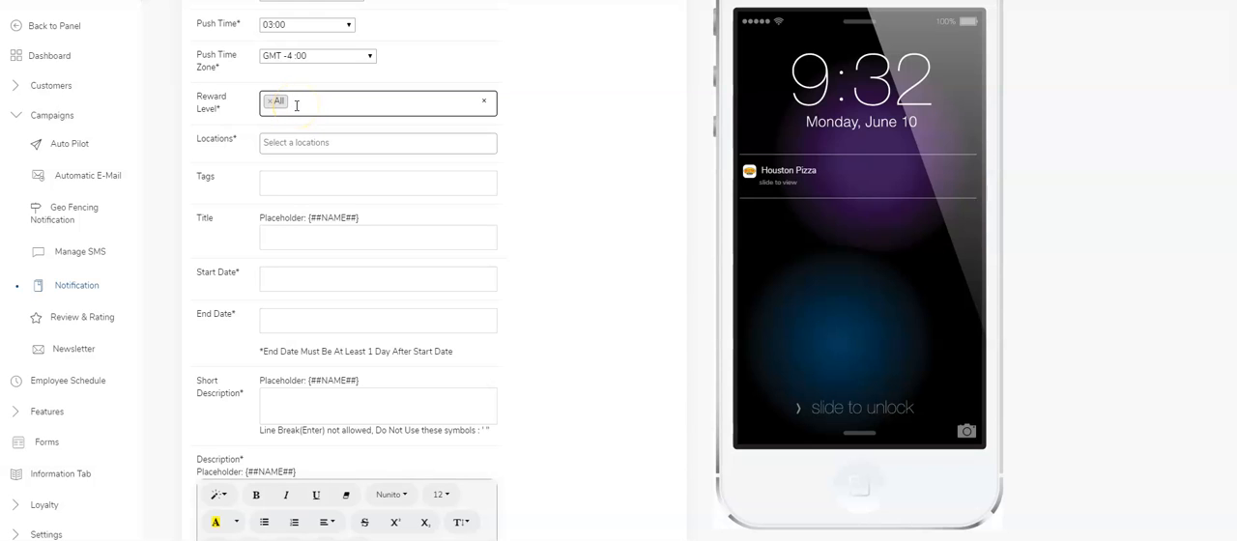
{"action": "left_click", "coordinate": [294, 138]}
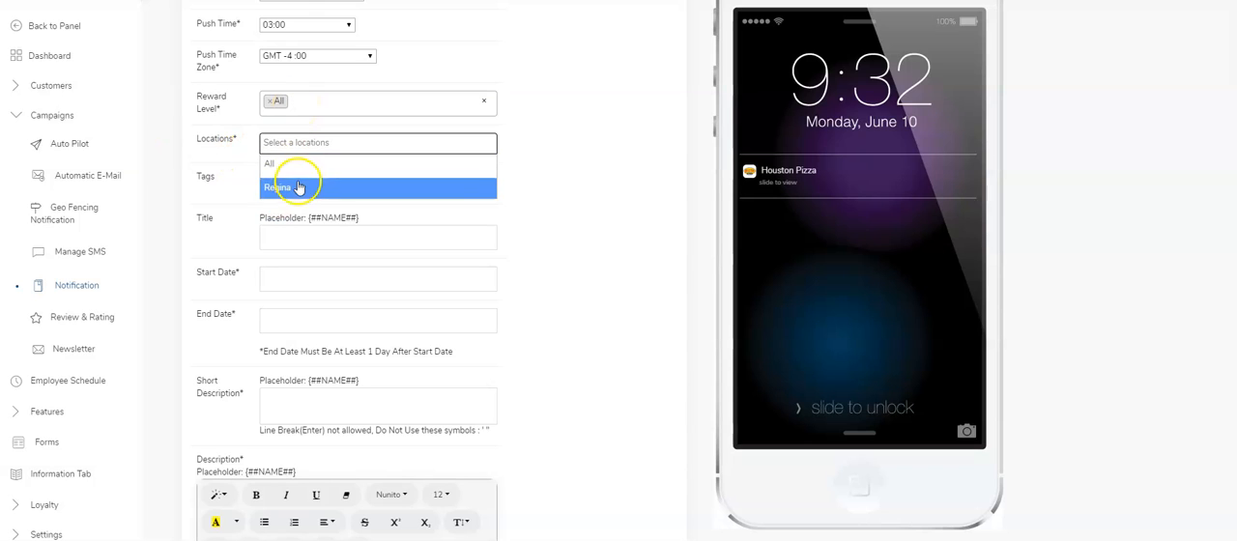
{"action": "left_click", "coordinate": [273, 163]}
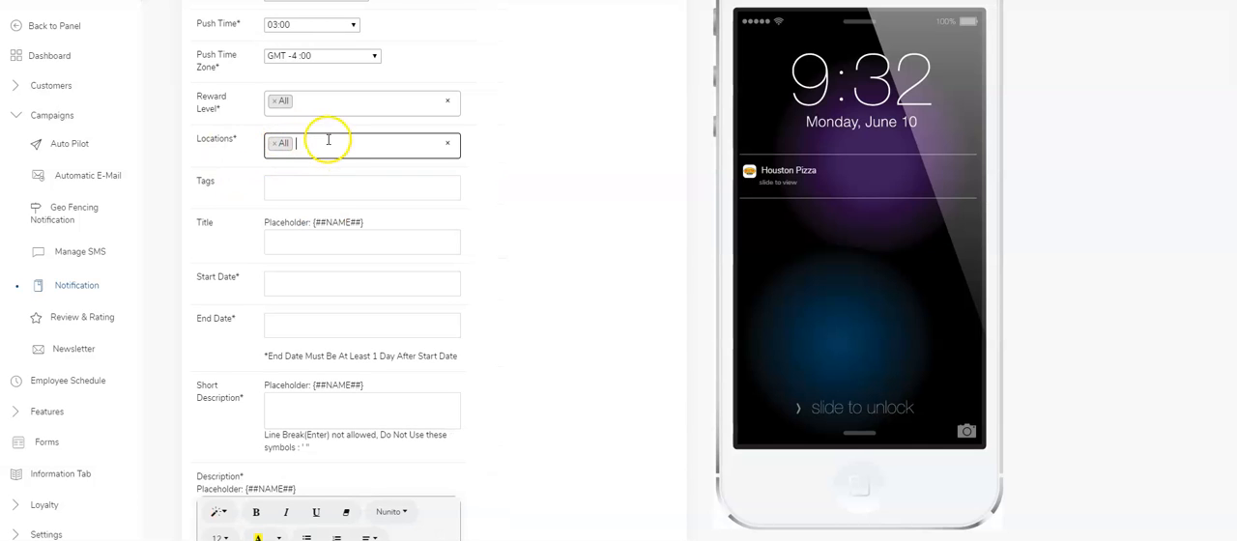
{"action": "left_click", "coordinate": [290, 187]}
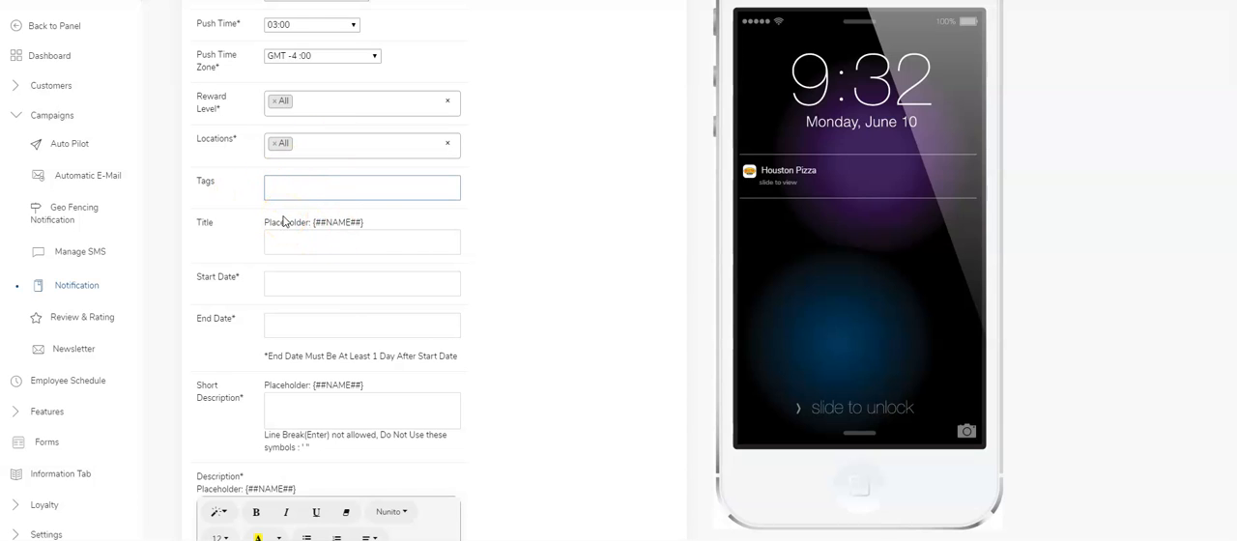
{"action": "left_click", "coordinate": [50, 87]}
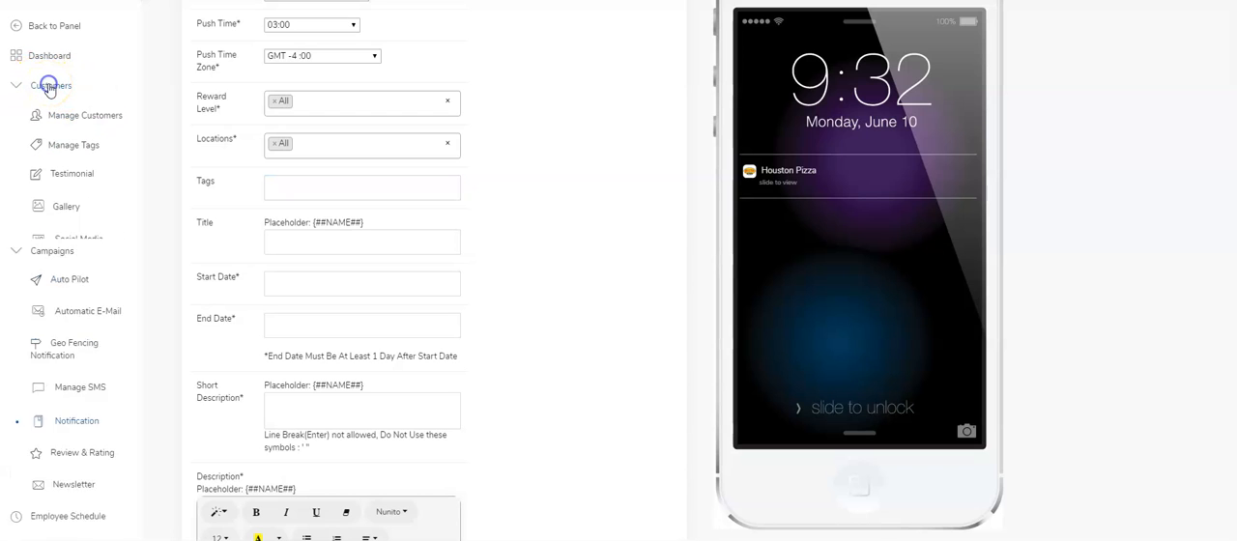
{"action": "left_click", "coordinate": [18, 89]}
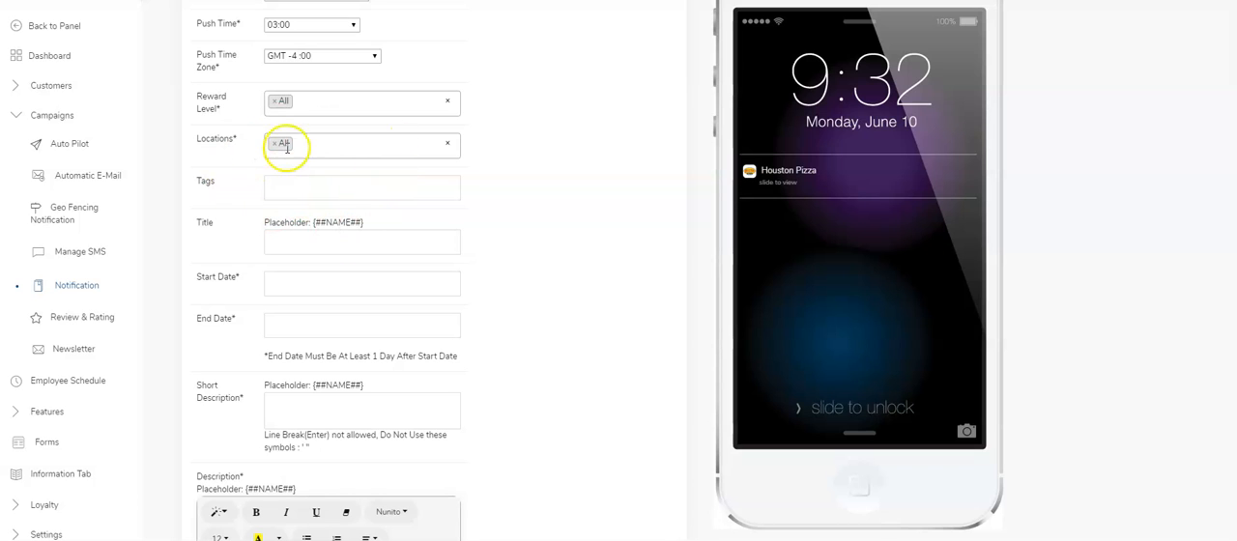
Set the notification title to "Hi {##NAME##}", copying the name placeholder given above the title.
{"action": "scroll", "coordinate": [275, 172], "scroll_direction": "down", "scroll_amount": 1}
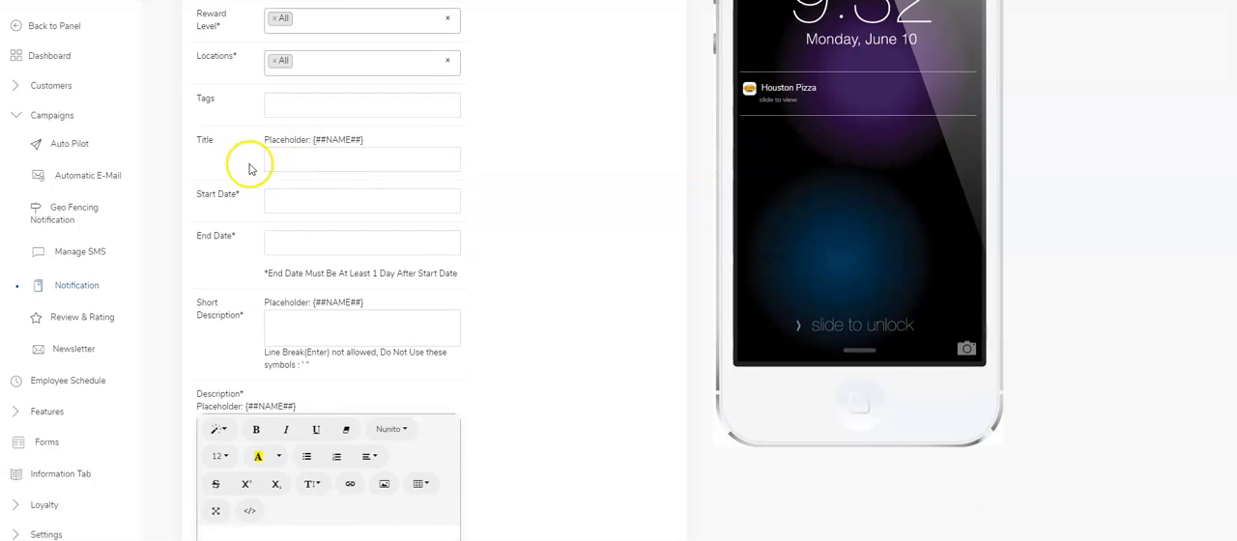
{"action": "left_click_drag", "start_coordinate": [365, 140], "coordinate": [315, 138]}
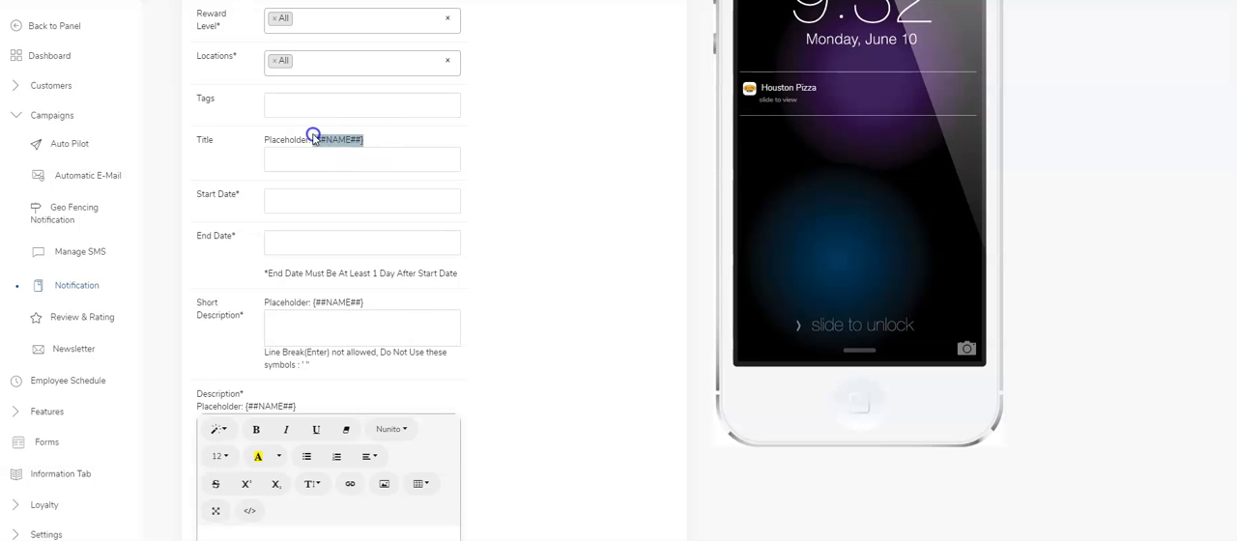
{"action": "right_click", "coordinate": [326, 139]}
{"action": "left_click", "coordinate": [351, 151]}
{"action": "left_click", "coordinate": [338, 166]}
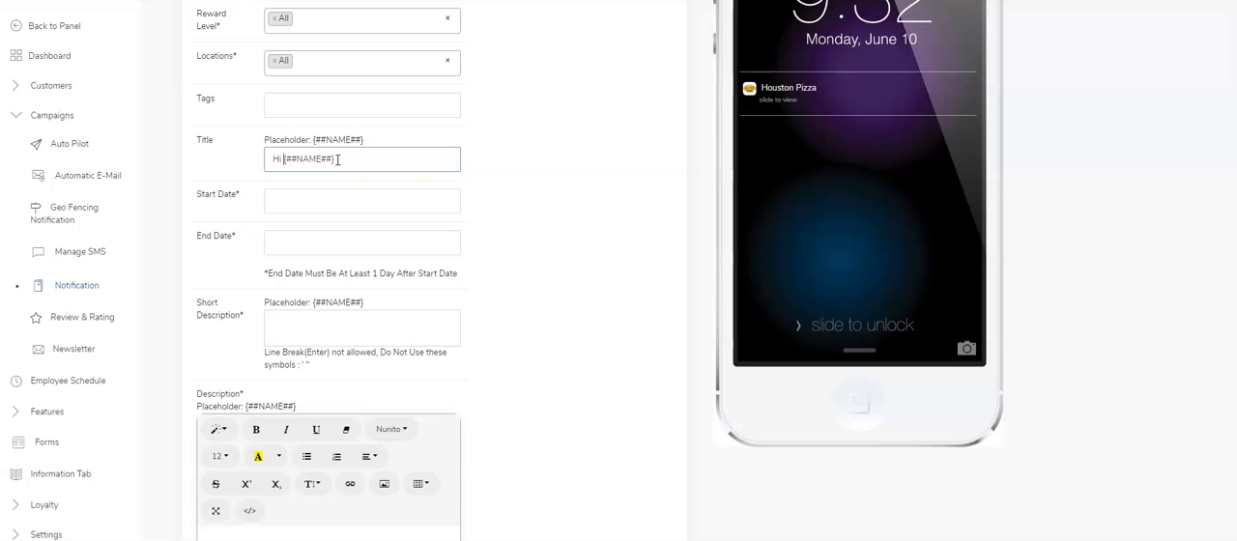
Set the notification's start date to 2019-10-31 and its end date to 2019-11-01.
{"action": "left_click", "coordinate": [340, 201]}
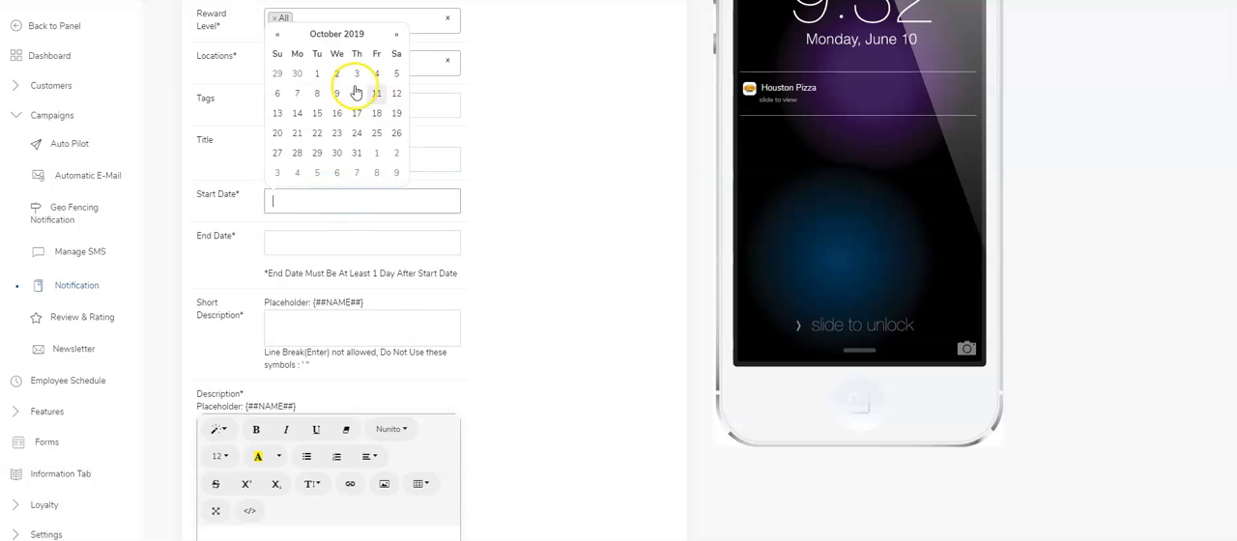
{"action": "left_click", "coordinate": [355, 155]}
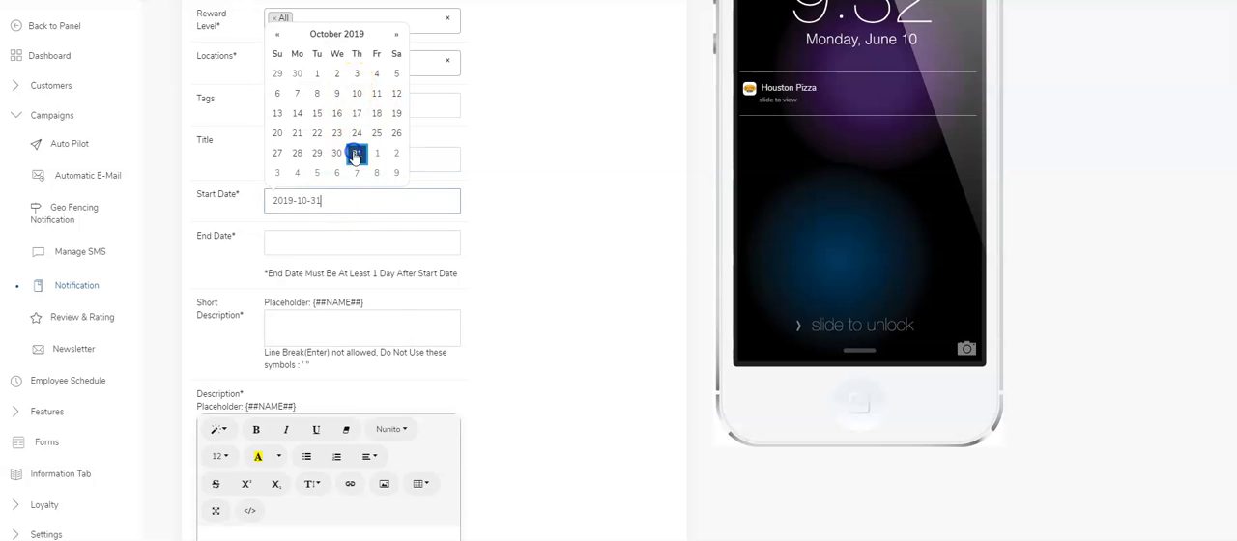
{"action": "left_click", "coordinate": [299, 246]}
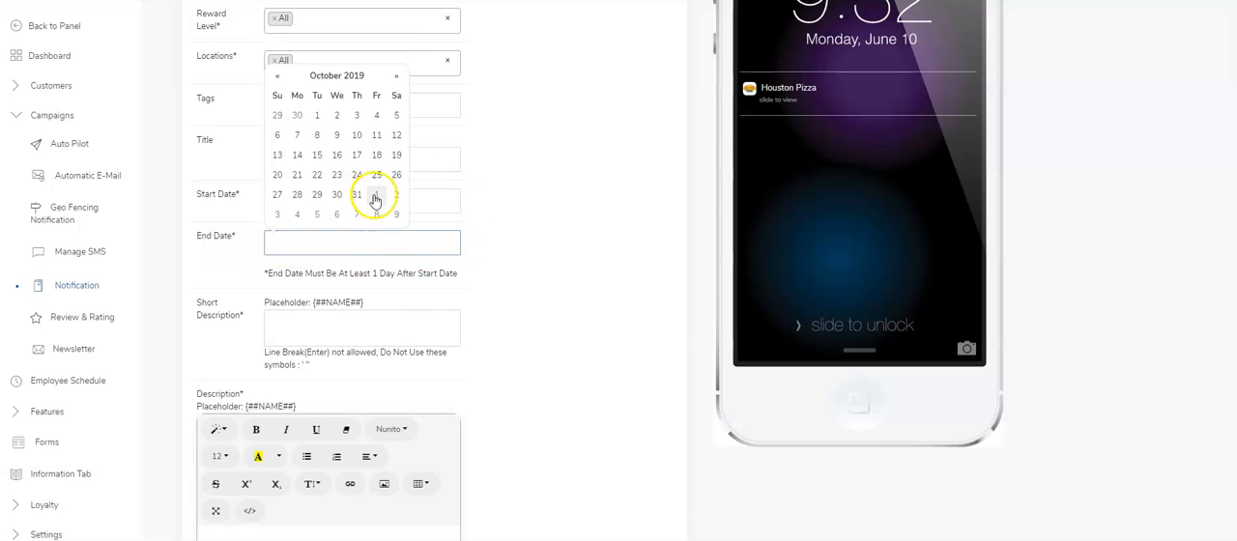
{"action": "left_click", "coordinate": [376, 196]}
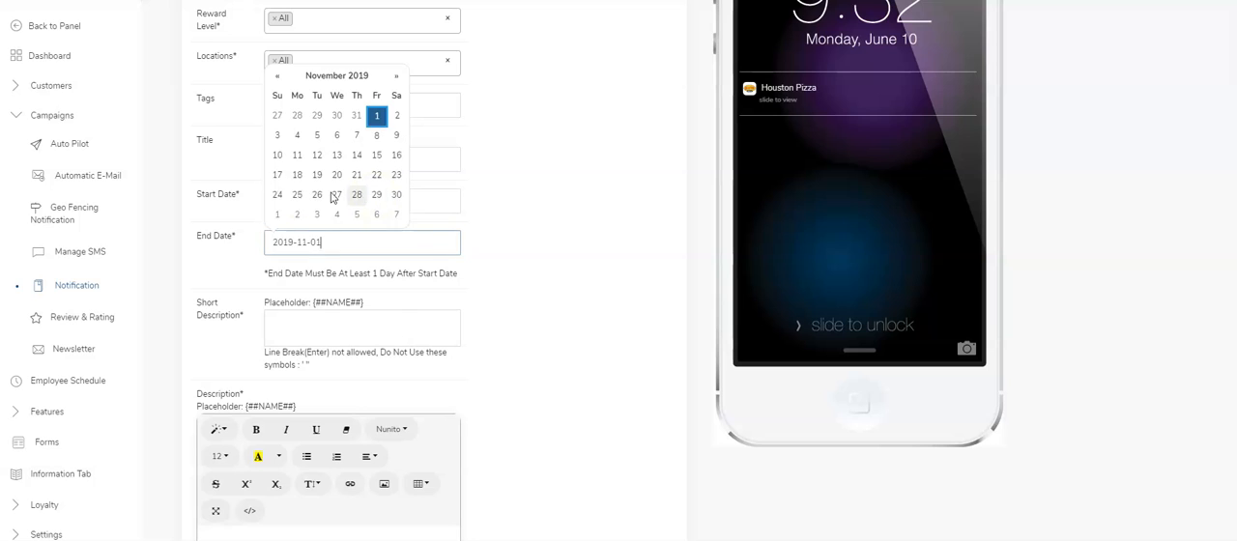
{"action": "left_click", "coordinate": [215, 199]}
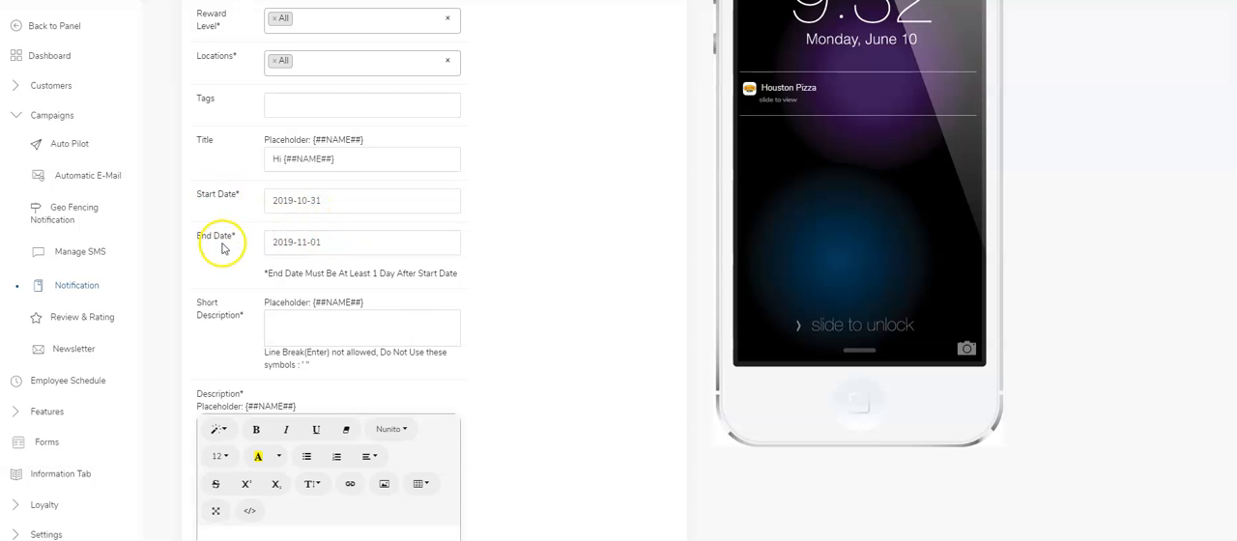
{"action": "left_click_drag", "start_coordinate": [295, 273], "coordinate": [382, 277]}
{"action": "left_click", "coordinate": [525, 290]}
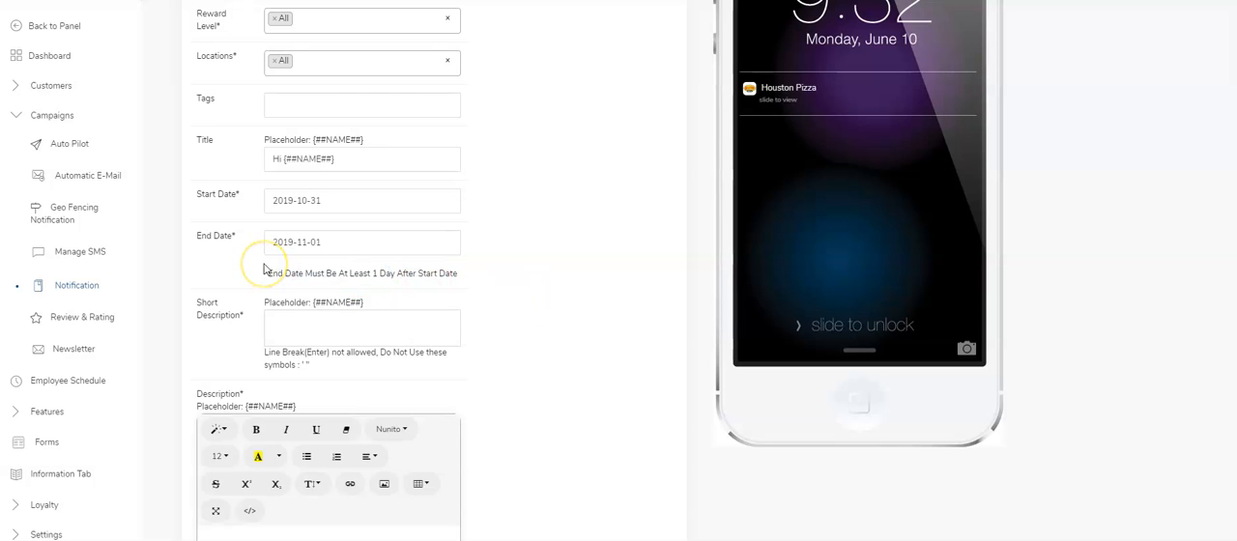
Enter "Test Push Note" as the short description so the phone preview updates.
{"action": "left_click", "coordinate": [385, 326]}
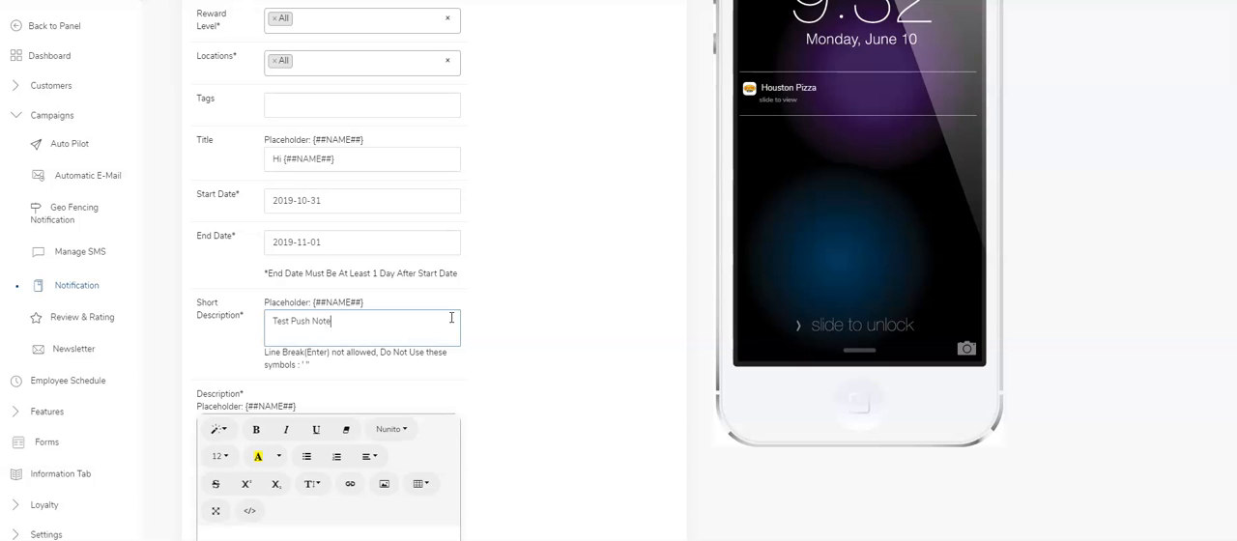
{"action": "left_click", "coordinate": [423, 406]}
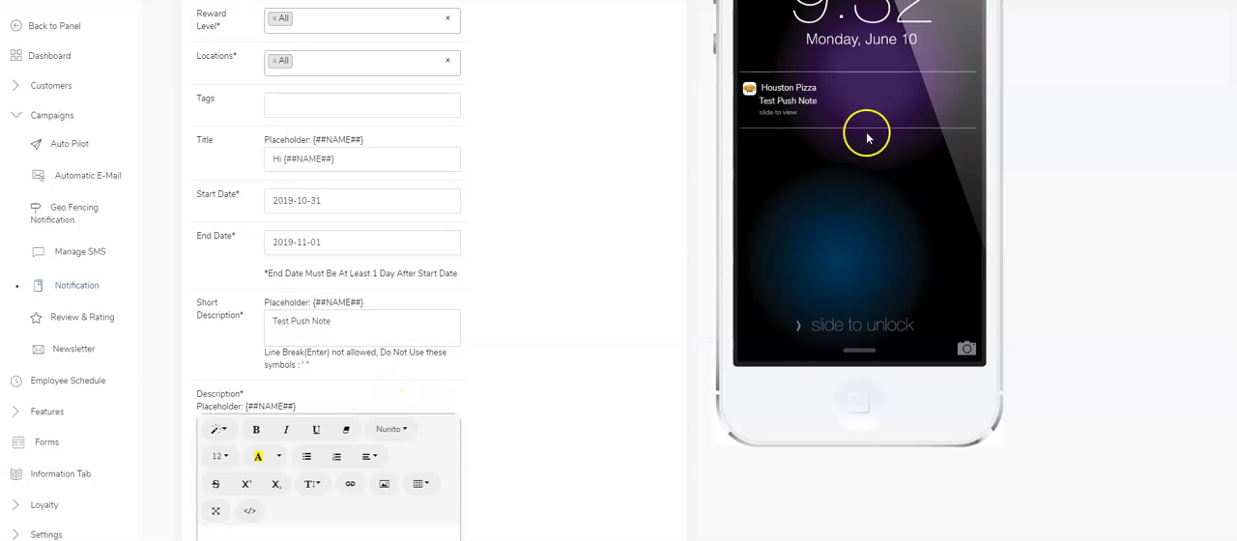
{"action": "scroll", "coordinate": [403, 409], "scroll_direction": "down", "scroll_amount": 2}
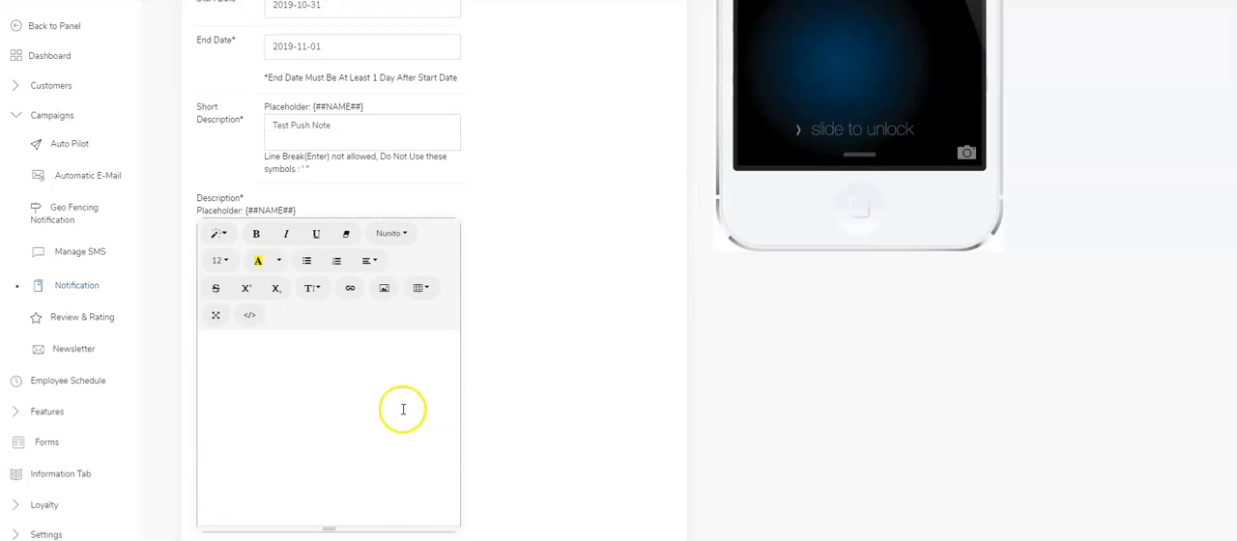
{"action": "scroll", "coordinate": [403, 409], "scroll_direction": "down", "scroll_amount": 1}
{"action": "left_click", "coordinate": [259, 238]}
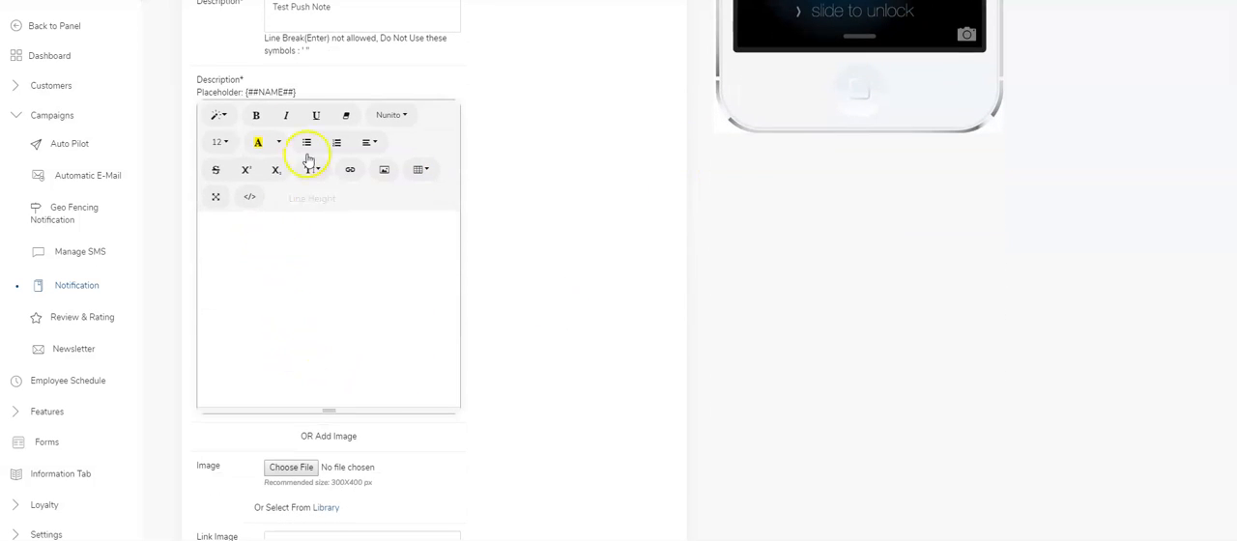
{"action": "scroll", "coordinate": [352, 276], "scroll_direction": "down", "scroll_amount": 1}
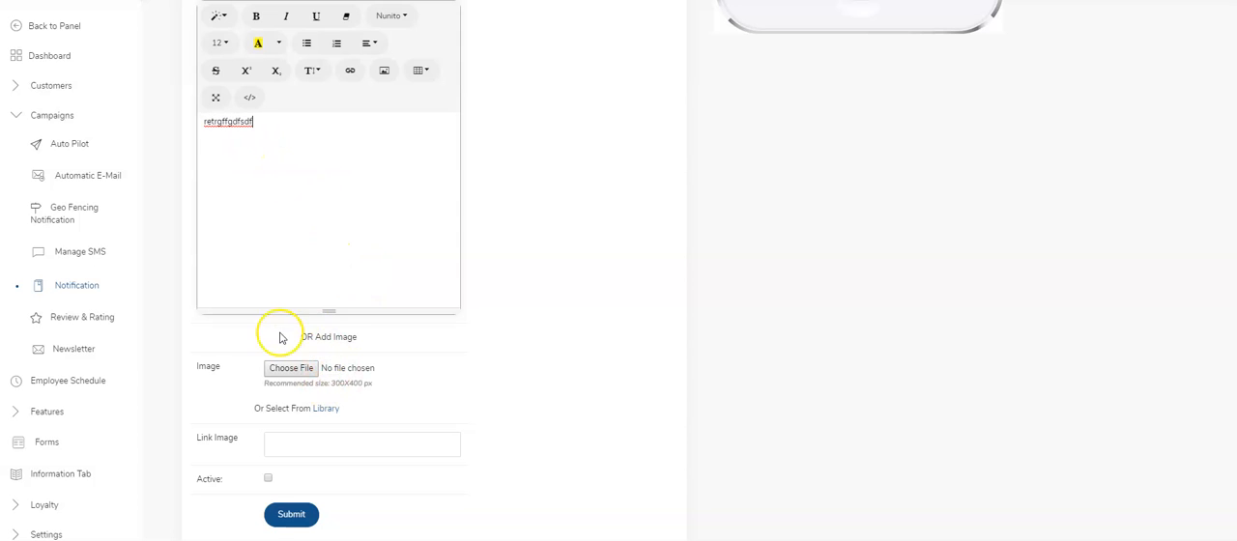
{"action": "left_click_drag", "start_coordinate": [252, 119], "coordinate": [160, 124]}
{"action": "key", "text": "BackSpace"}
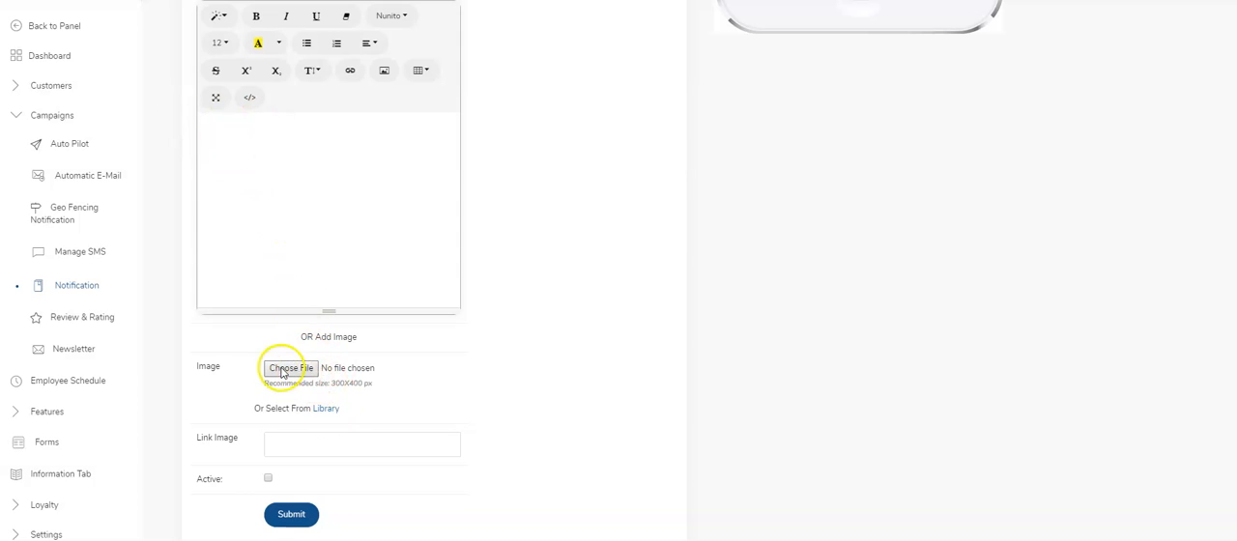
Open the image library for the notification and look through its Clearance Sale image and categories.
{"action": "left_click_drag", "start_coordinate": [357, 384], "coordinate": [331, 384]}
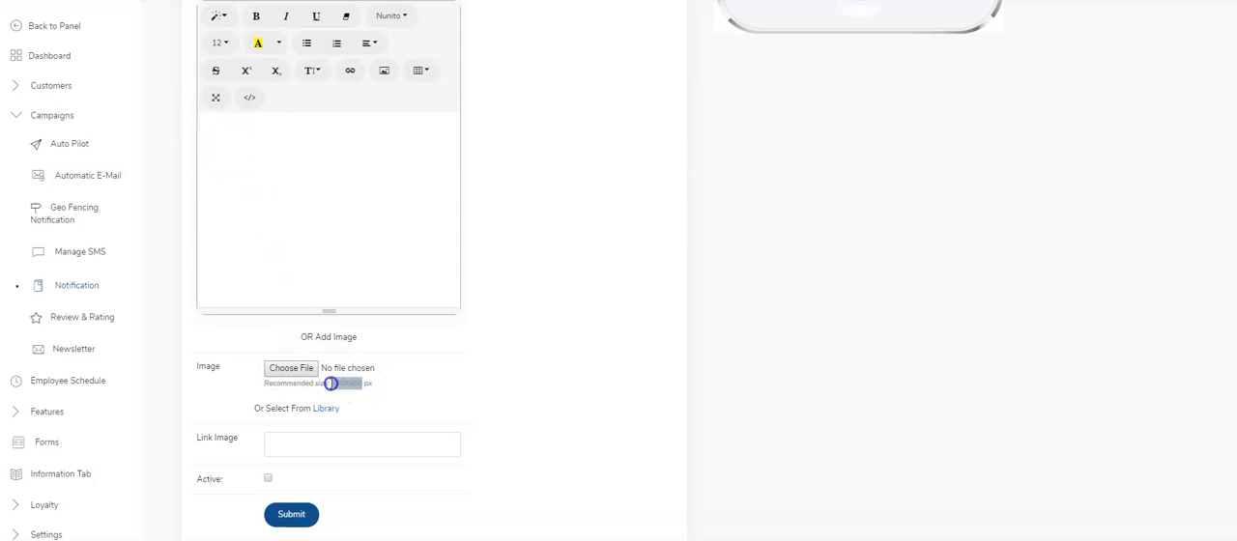
{"action": "scroll", "coordinate": [340, 379], "scroll_direction": "down", "scroll_amount": 1}
{"action": "left_click", "coordinate": [331, 375]}
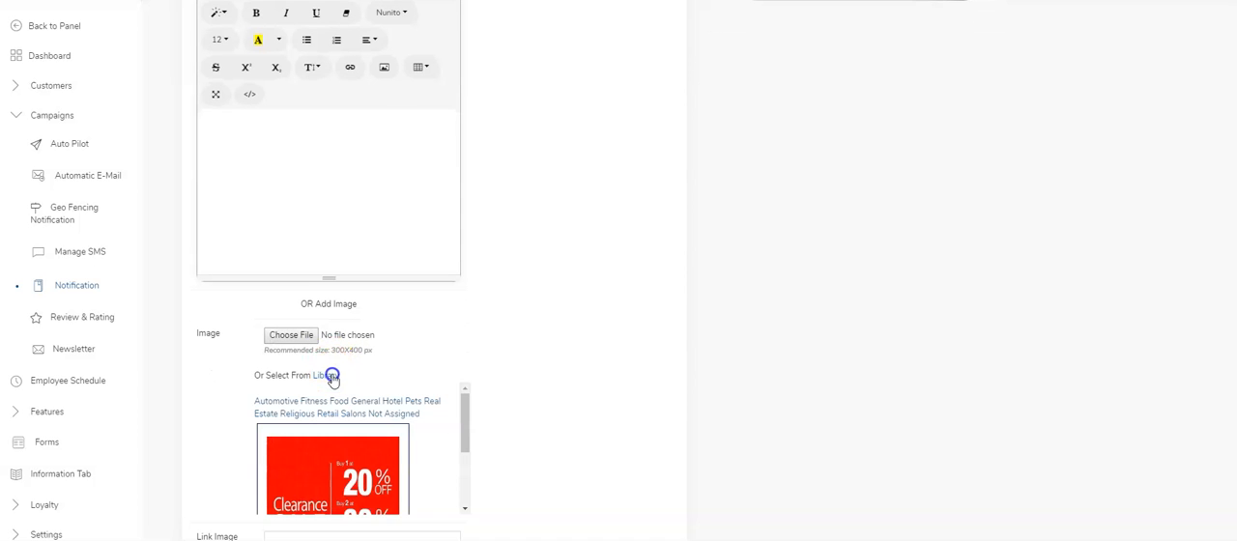
{"action": "scroll", "coordinate": [463, 364], "scroll_direction": "down", "scroll_amount": 3}
{"action": "scroll", "coordinate": [462, 324], "scroll_direction": "down", "scroll_amount": 3}
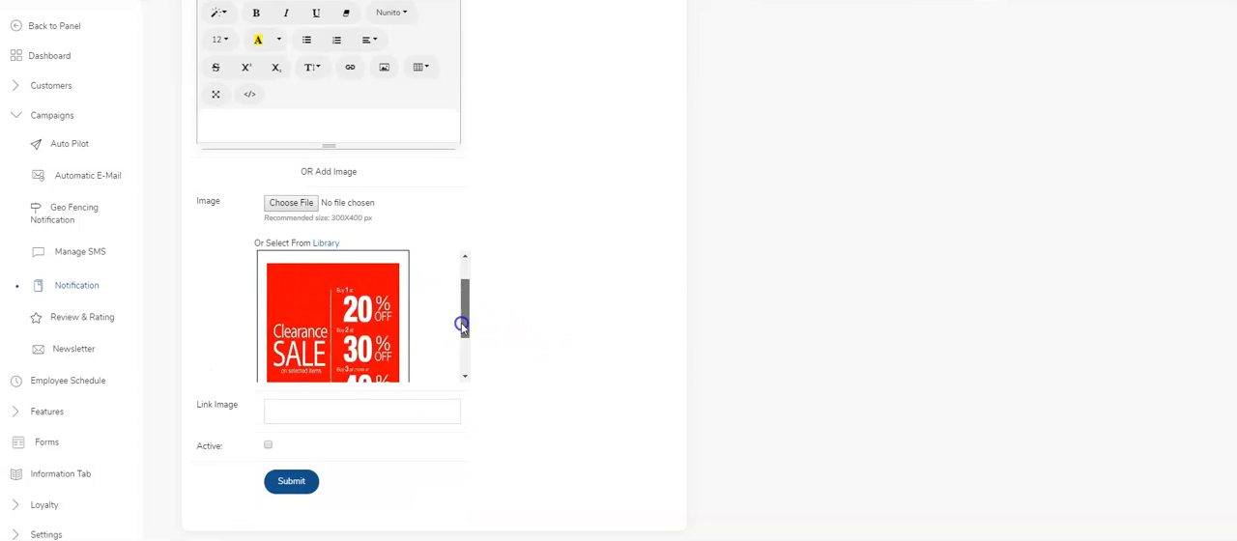
{"action": "left_click_drag", "start_coordinate": [464, 324], "coordinate": [470, 303]}
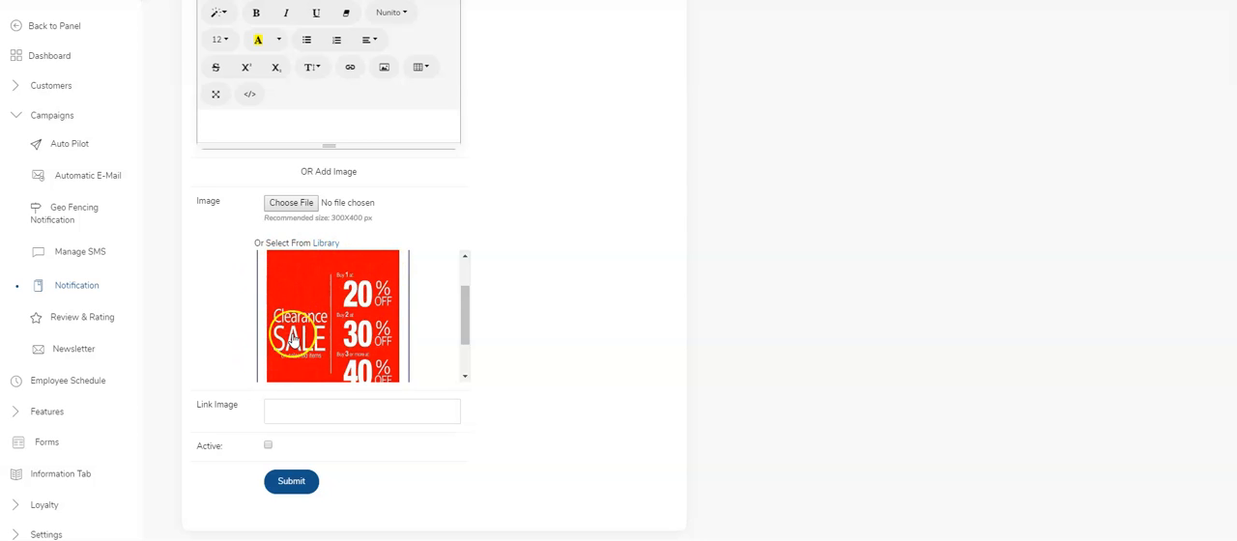
{"action": "scroll", "coordinate": [467, 296], "scroll_direction": "up", "scroll_amount": 3}
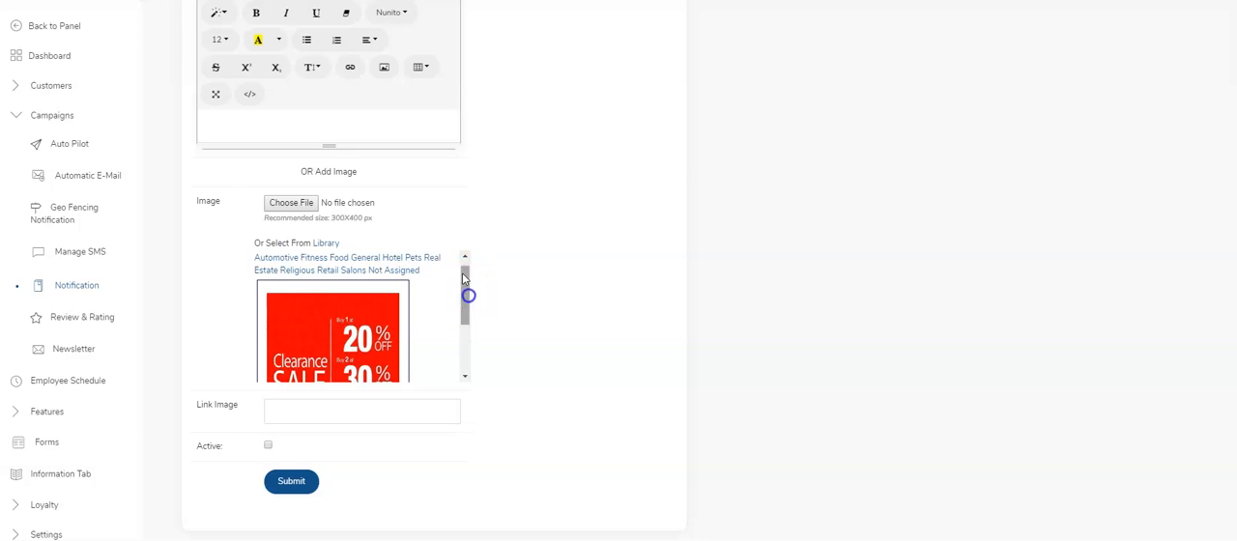
{"action": "left_click", "coordinate": [348, 122]}
{"action": "scroll", "coordinate": [344, 164], "scroll_direction": "up", "scroll_amount": 1}
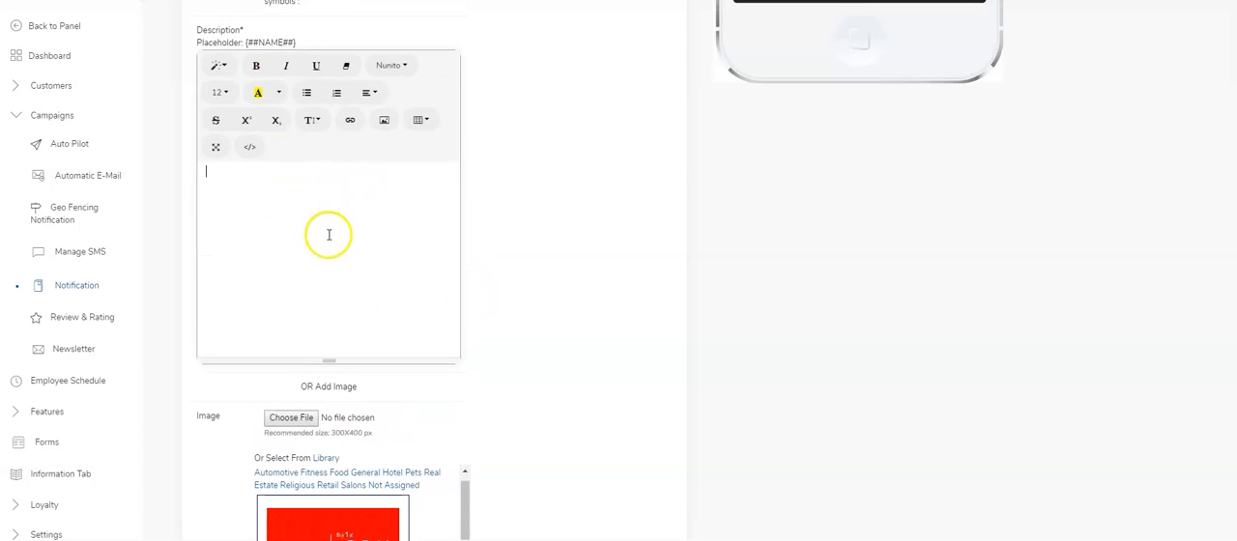
{"action": "scroll", "coordinate": [329, 232], "scroll_direction": "down", "scroll_amount": 1}
{"action": "scroll", "coordinate": [473, 334], "scroll_direction": "down", "scroll_amount": 1}
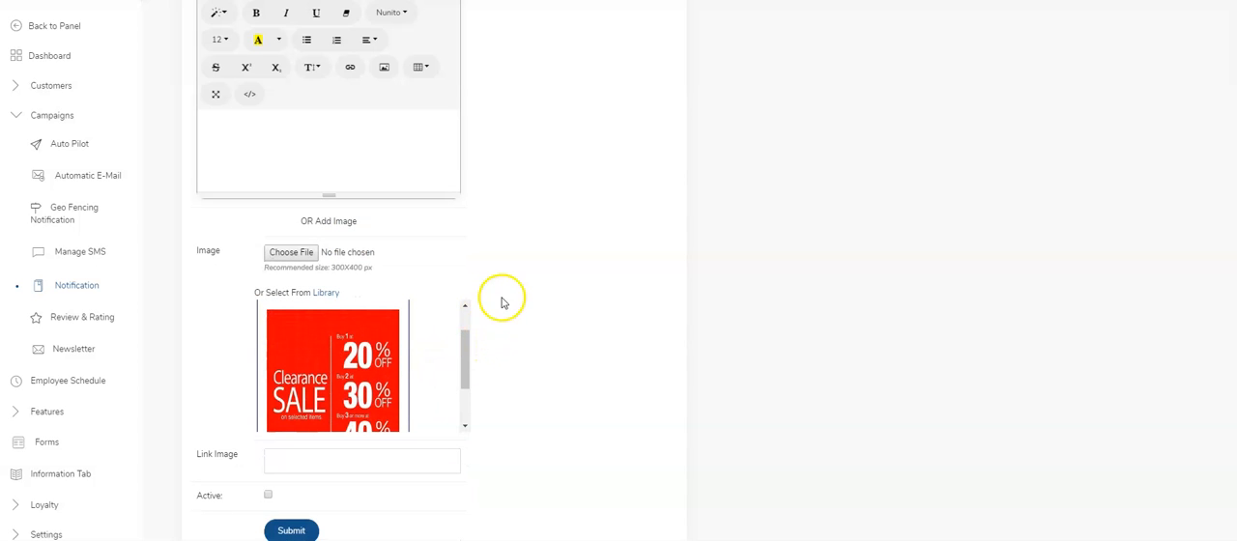
{"action": "left_click", "coordinate": [321, 456]}
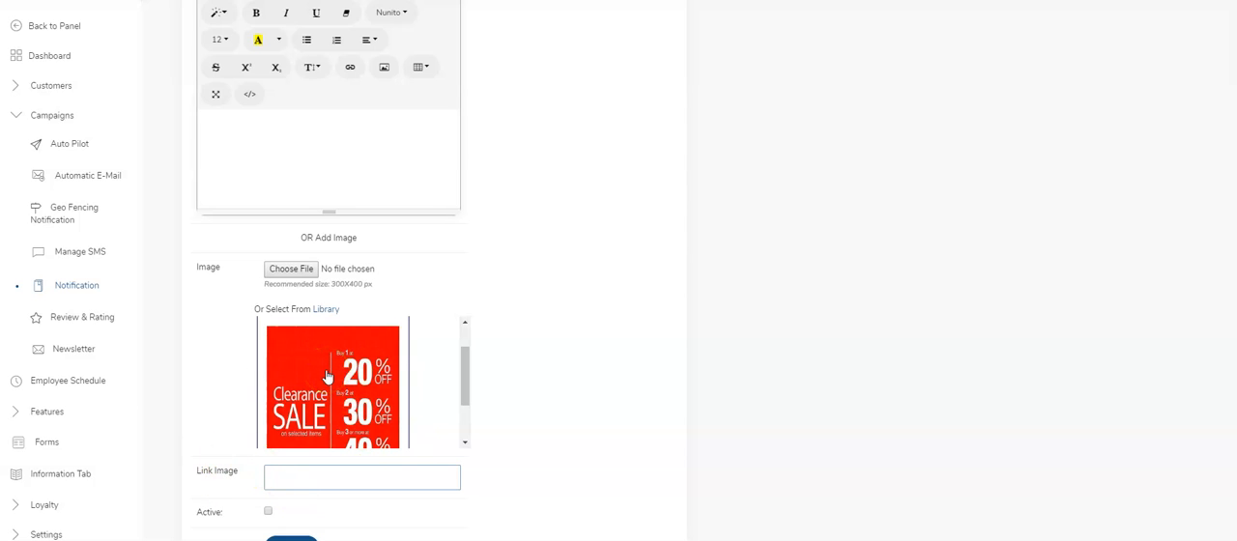
Mark the notification as active and choose the Clearance Sale image from the library.
{"action": "left_click", "coordinate": [300, 474]}
{"action": "left_click", "coordinate": [269, 511]}
{"action": "left_click", "coordinate": [312, 404]}
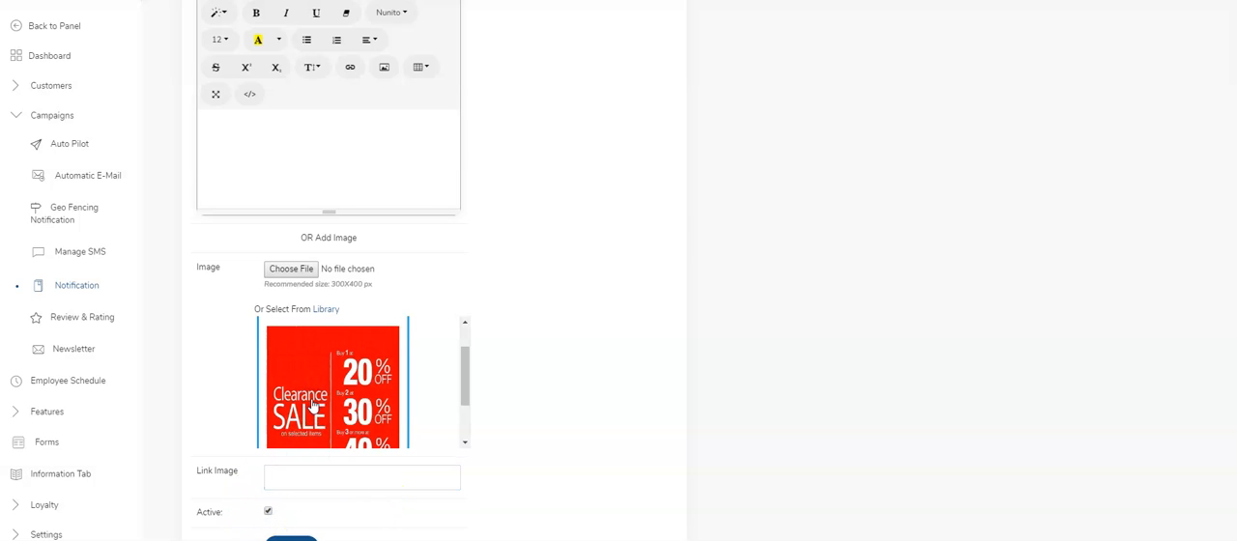
Submit the completed notification and trigger the push for the Demo entry in the notification list.
{"action": "scroll", "coordinate": [312, 386], "scroll_direction": "down", "scroll_amount": 2}
{"action": "scroll", "coordinate": [516, 408], "scroll_direction": "down", "scroll_amount": 1}
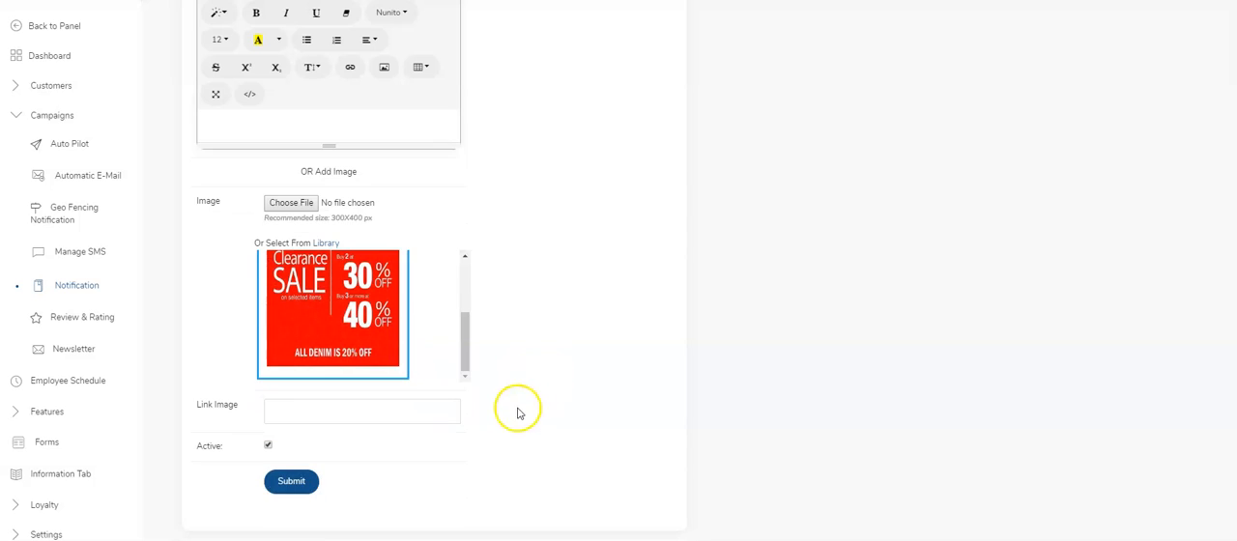
{"action": "left_click", "coordinate": [289, 490]}
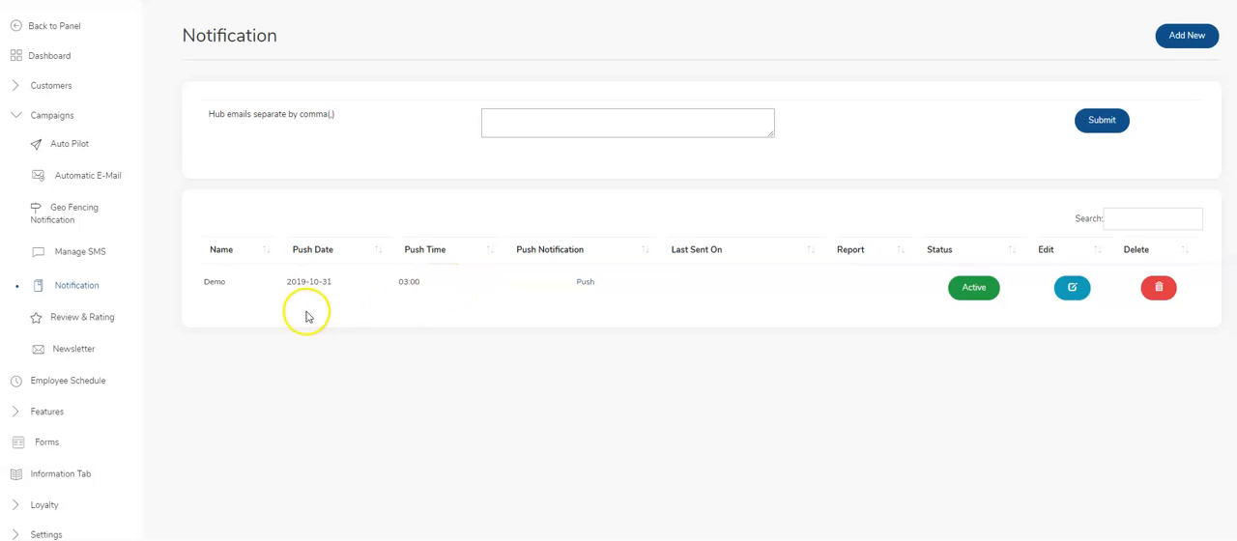
{"action": "left_click", "coordinate": [586, 286]}
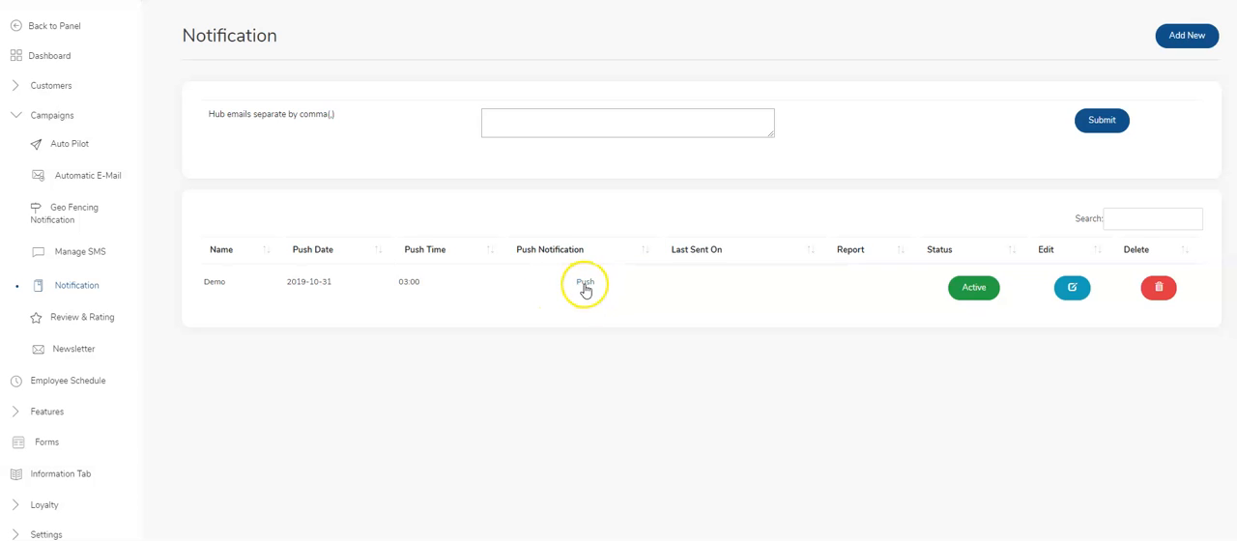